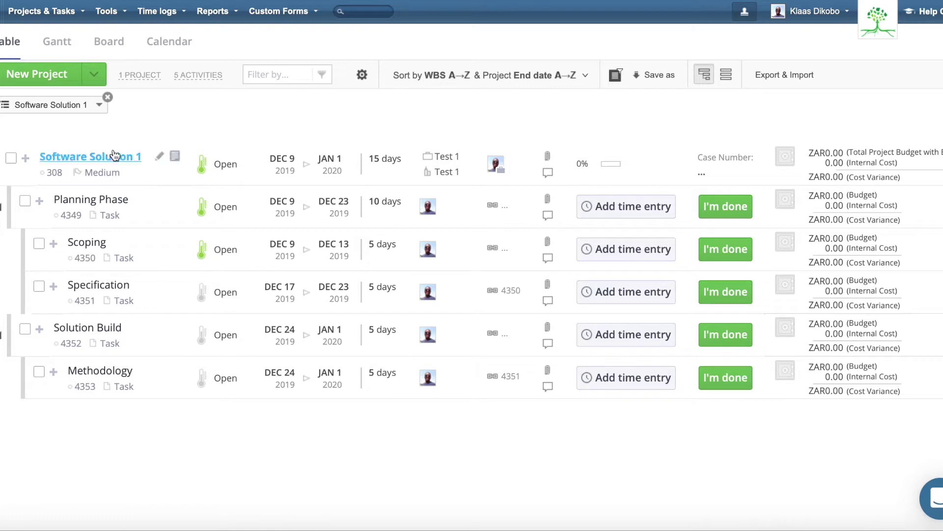
- Capture a baseline for the Software Solution 1 project, check that its options offer overwriting the baseline, and close the project details
left_click(86, 157)
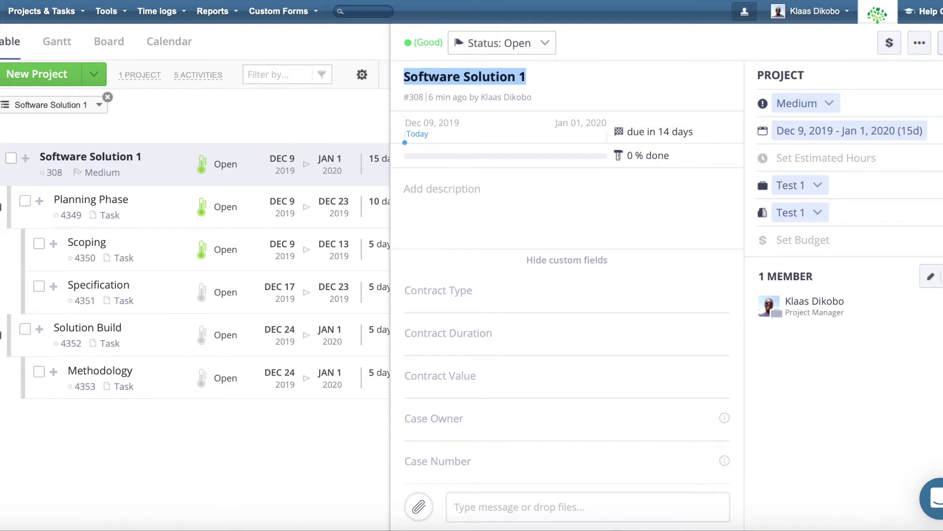
left_click(919, 46)
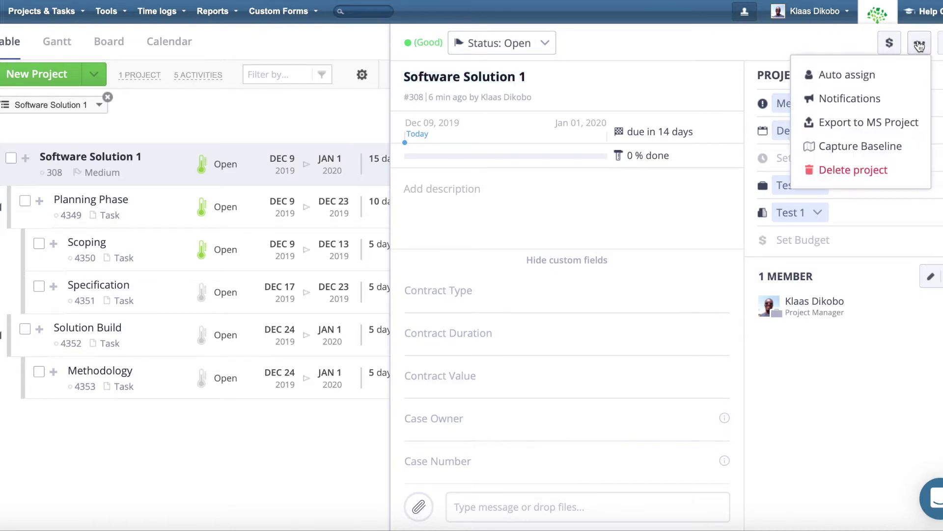
left_click(848, 150)
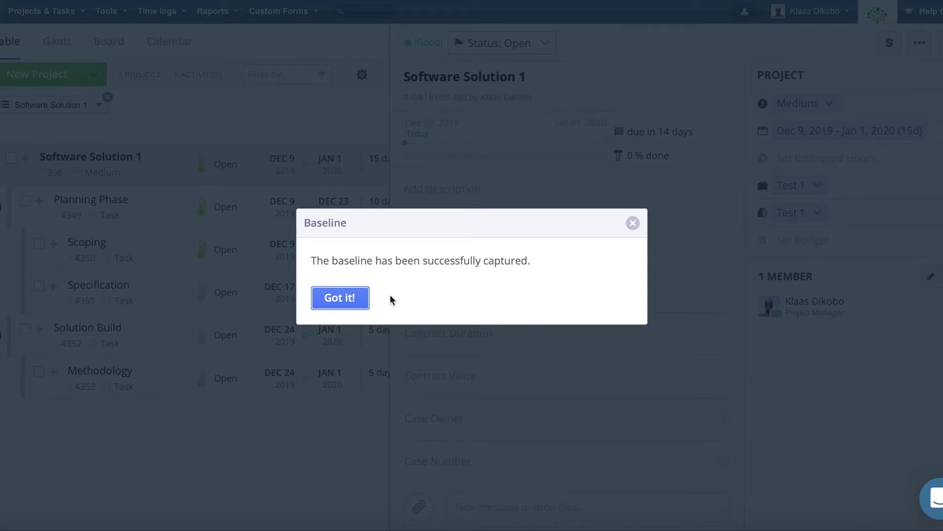
left_click(340, 299)
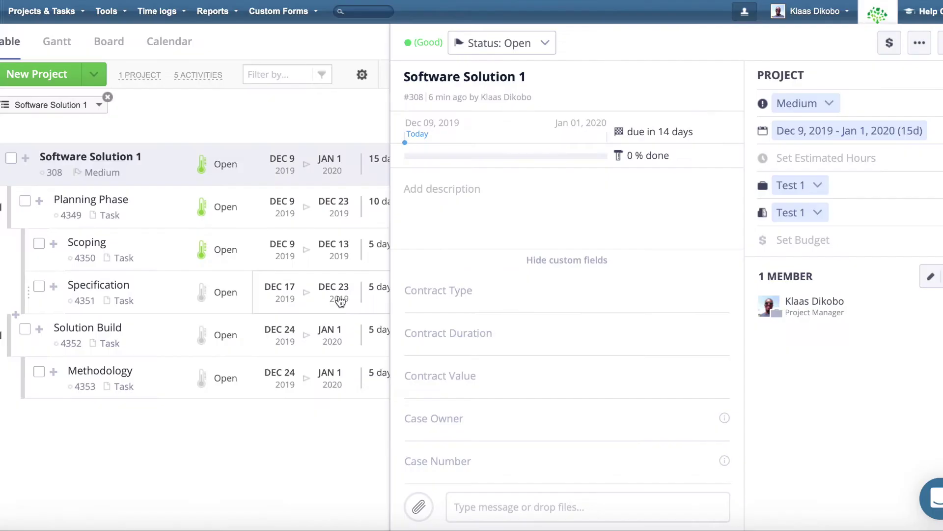
left_click(920, 45)
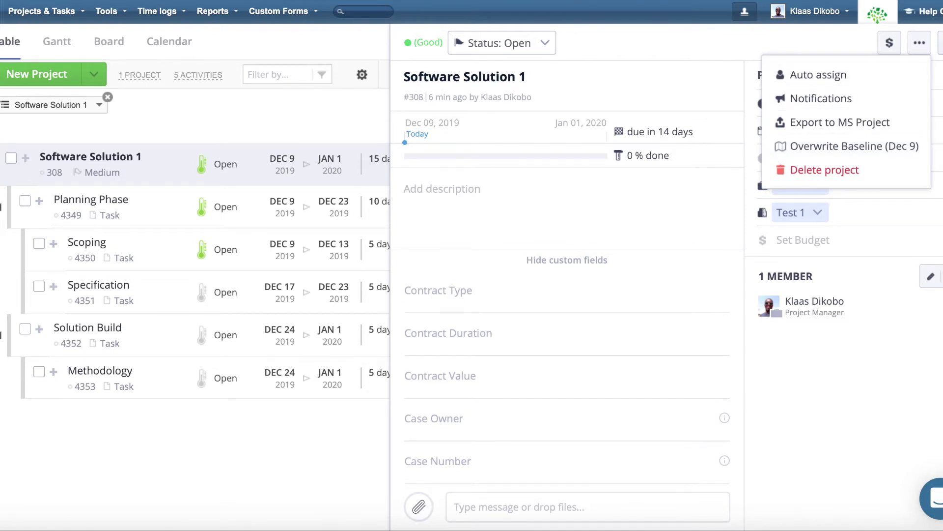
left_click(941, 43)
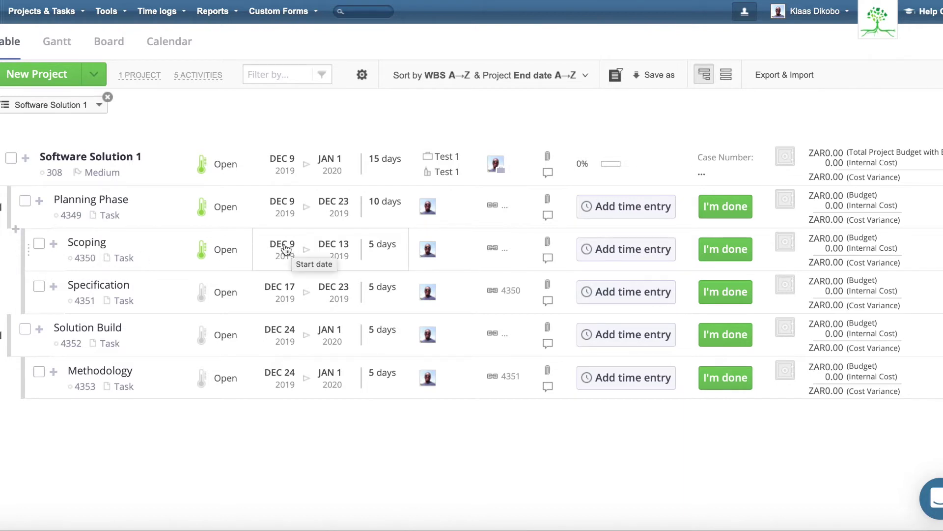
- Set the Scoping task's end date to 12/18/2019 and save the new dates
left_click(336, 249)
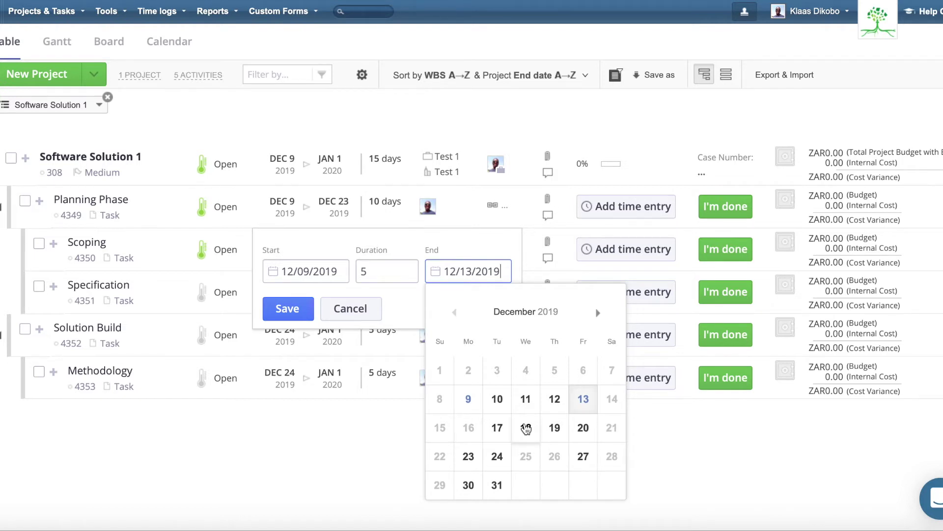
left_click(526, 429)
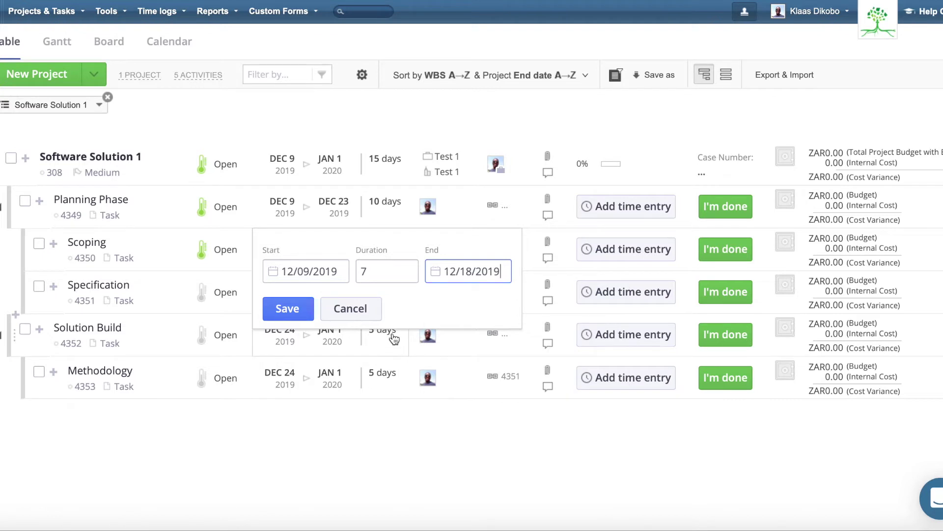
left_click(271, 311)
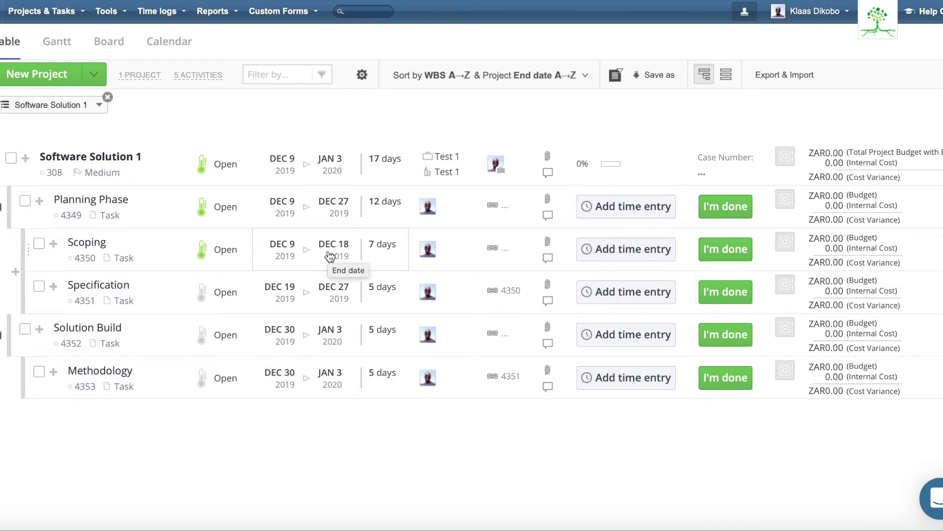
- Open the Activity Baseline Report for editing from the report list and check which data sources it can be generated from
left_click(226, 14)
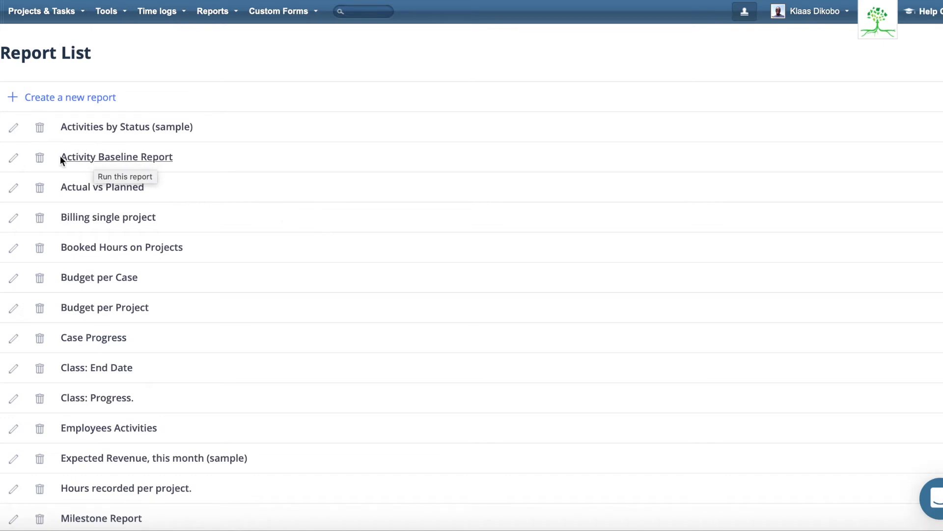
left_click(13, 157)
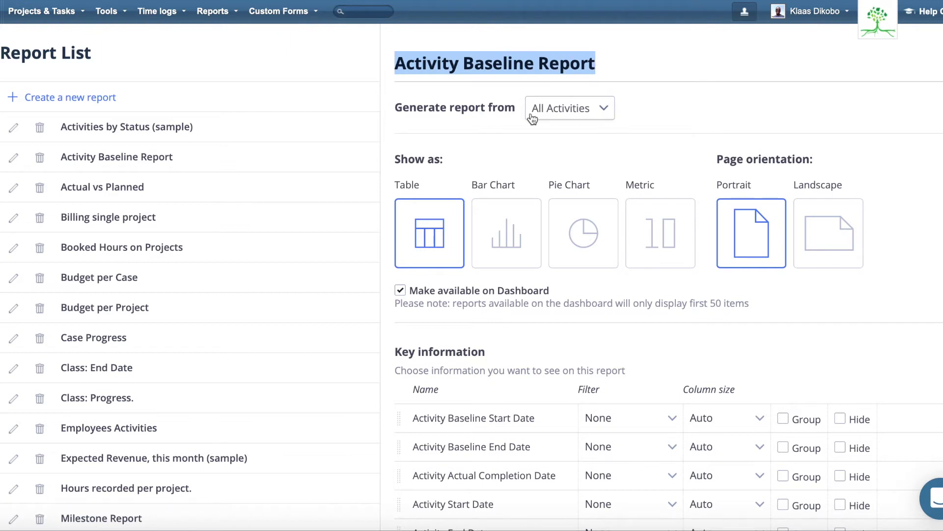
left_click(604, 109)
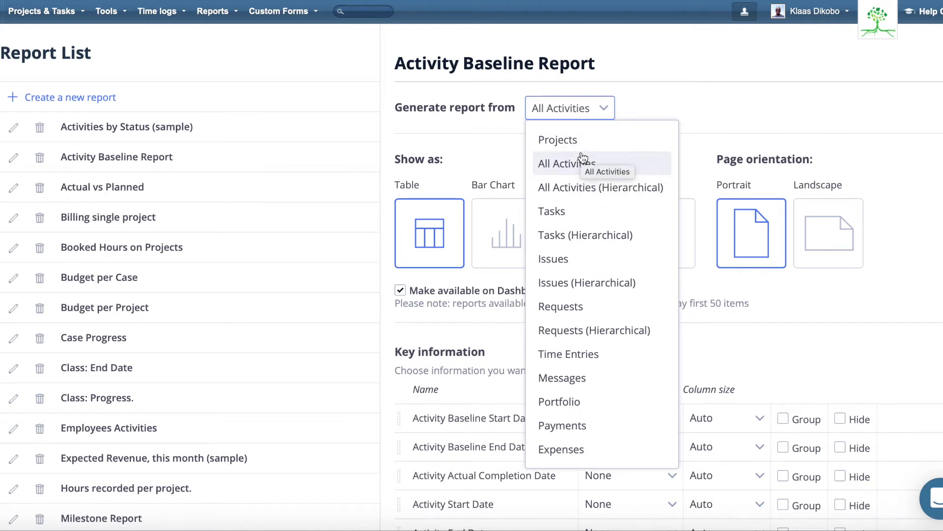
left_click(671, 92)
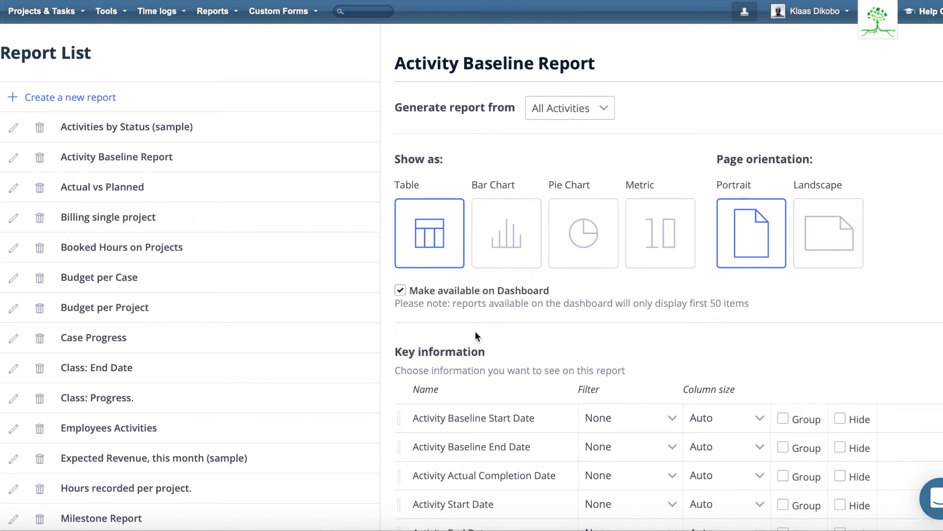
- Review the report's key information fields and browse the activity and project fields available to add
scroll(475, 332, "down", 1)
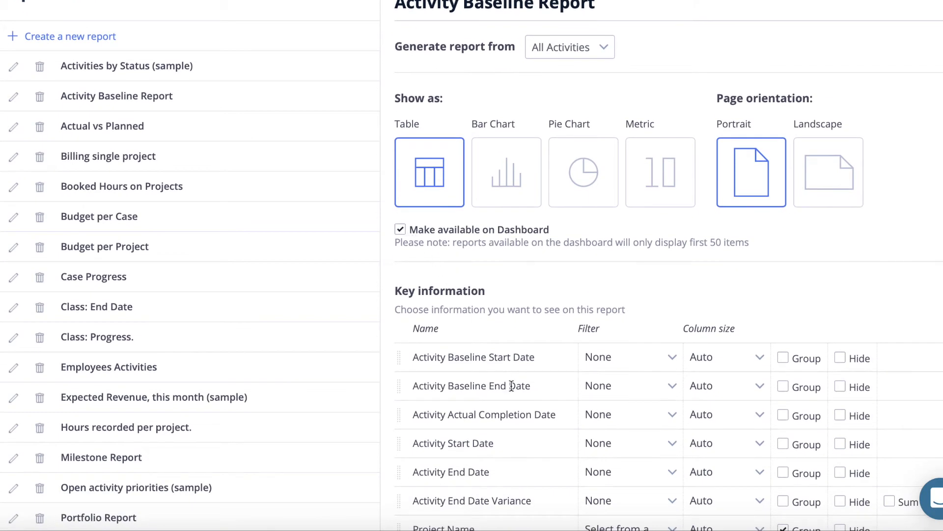
scroll(512, 385, "down", 2)
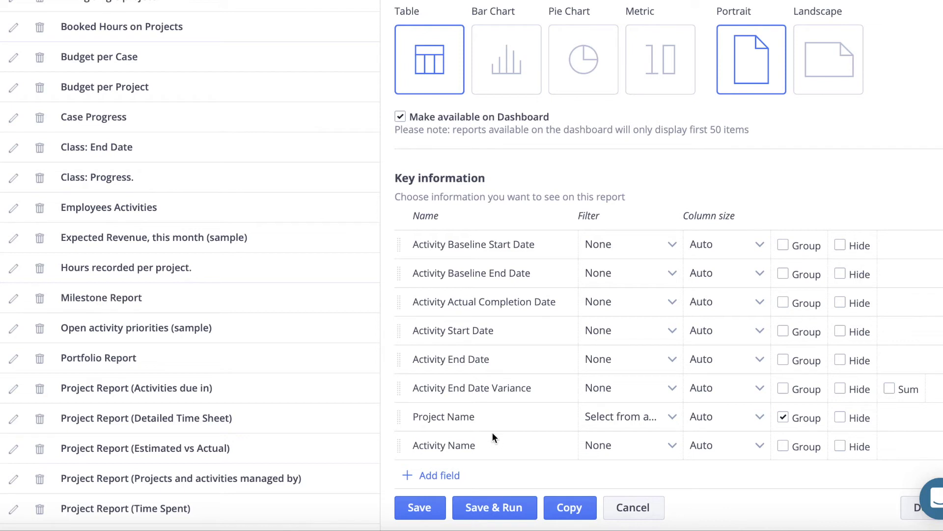
left_click(439, 477)
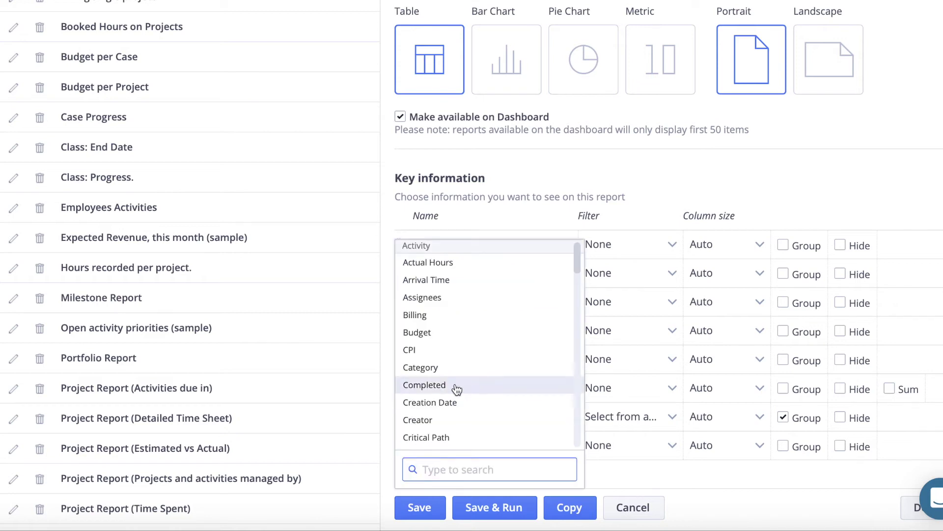
left_click_drag(579, 275, 581, 375)
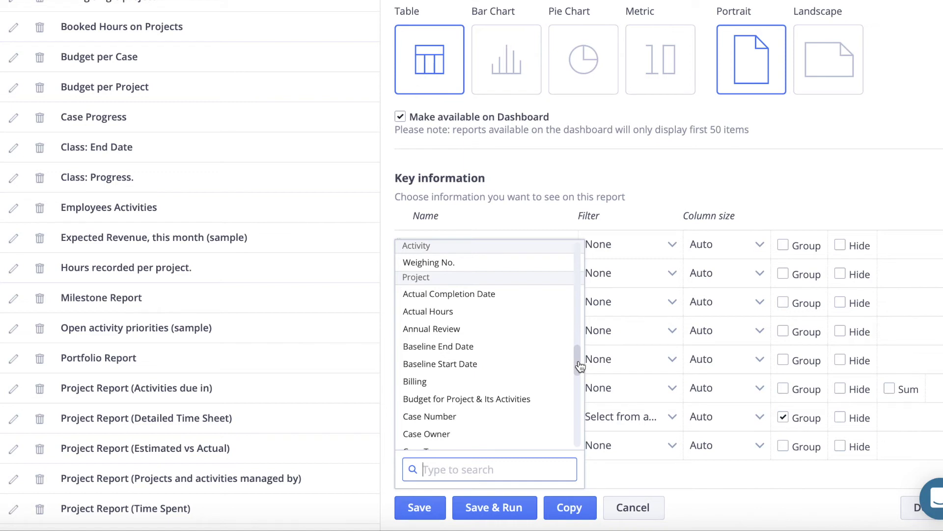
left_click(764, 163)
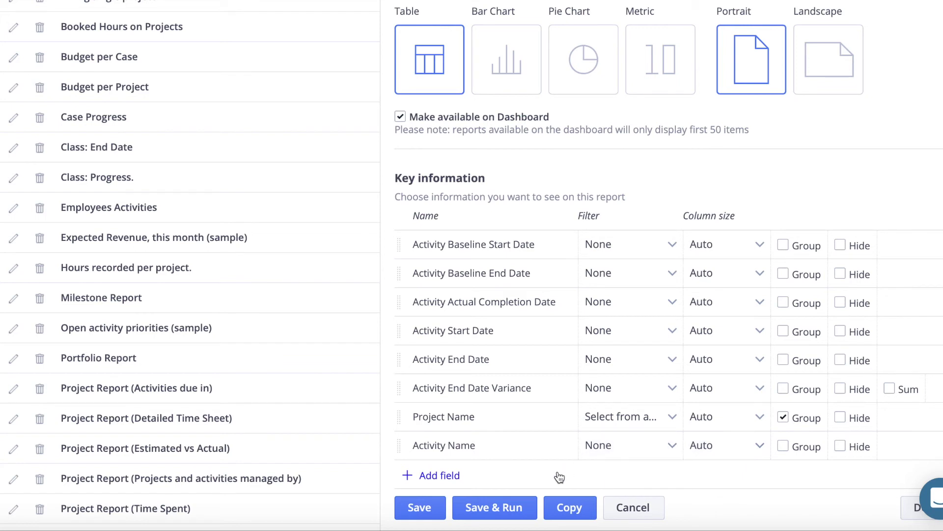
- Save and run the Activity Baseline Report filtered to the Software Solution 1 project
left_click(488, 508)
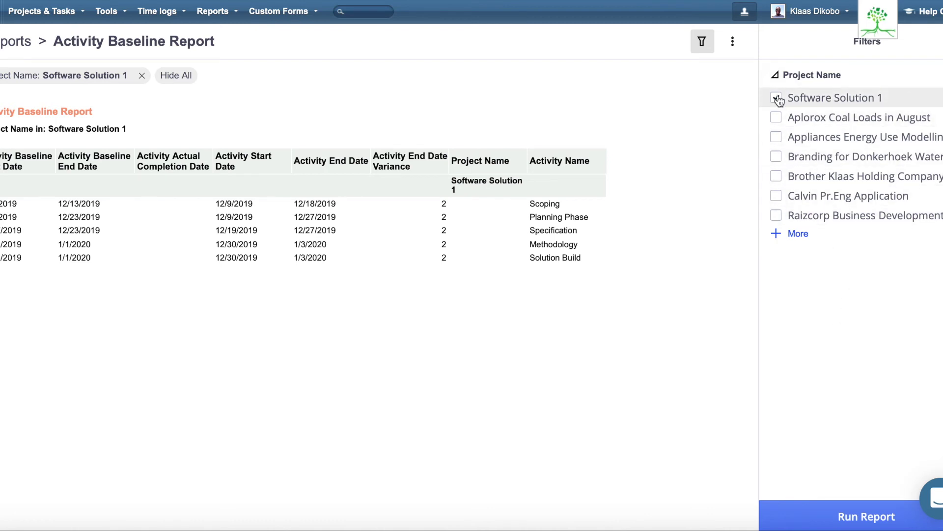
left_click(849, 521)
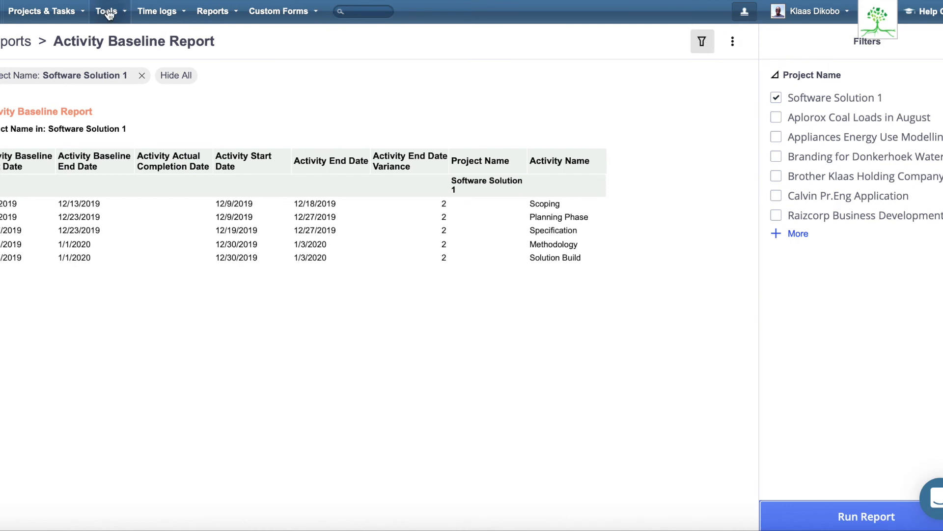
- Add the Activity Baseline Report widget to the dashboard, with its project name value inherited from the dashboard
left_click(66, 14)
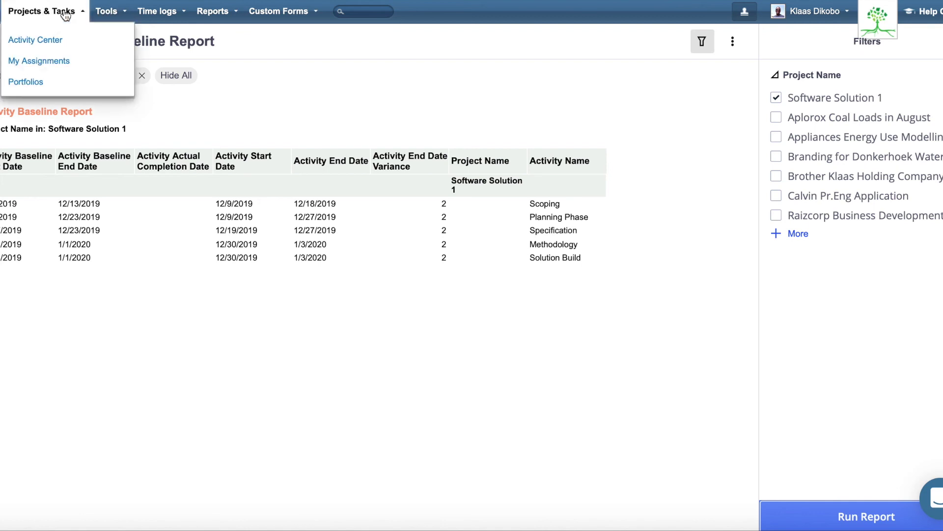
left_click(106, 14)
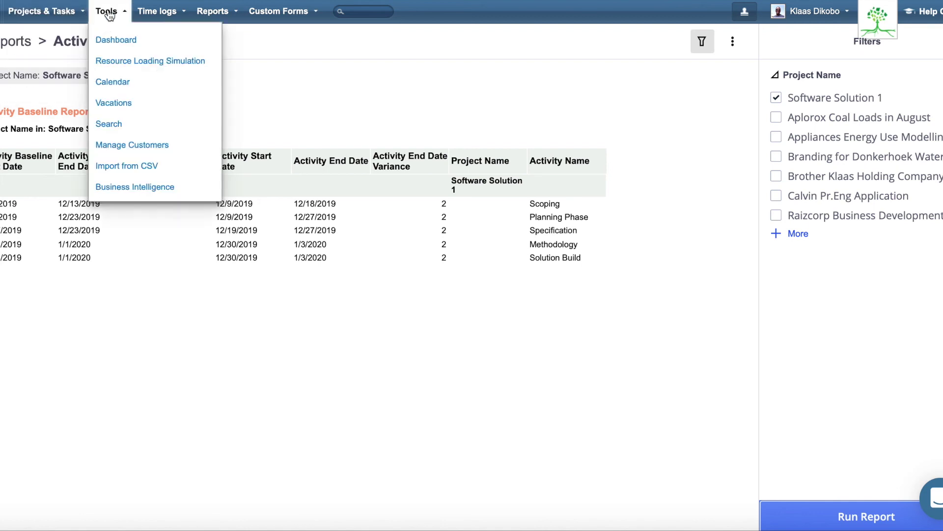
left_click(116, 44)
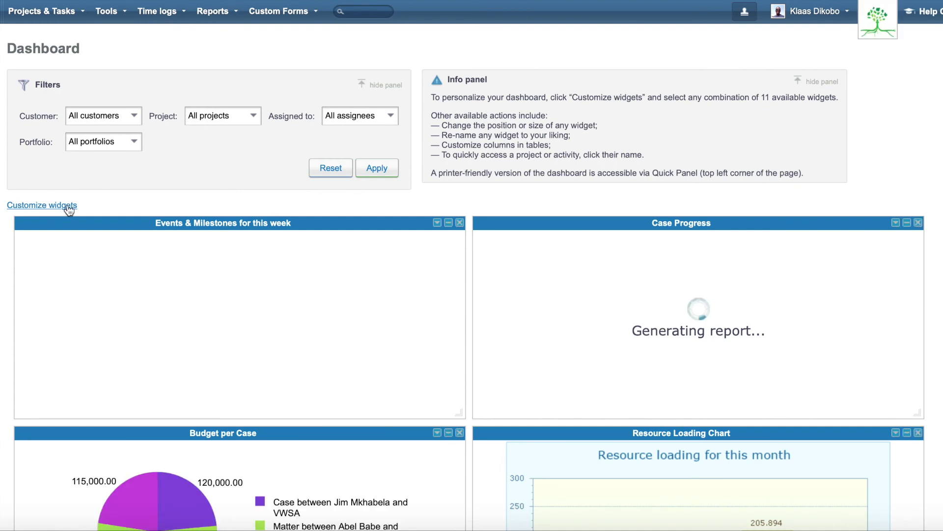
left_click(40, 206)
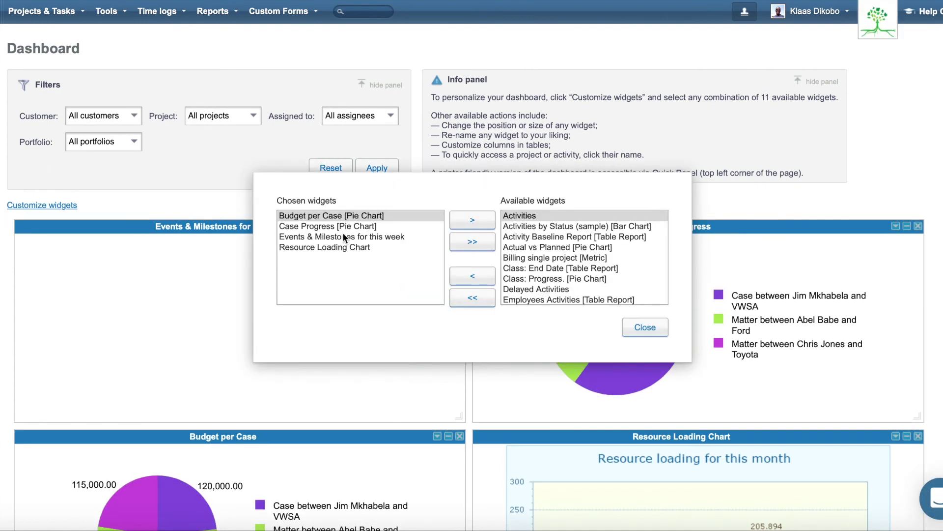
left_click(555, 238)
left_click(462, 275)
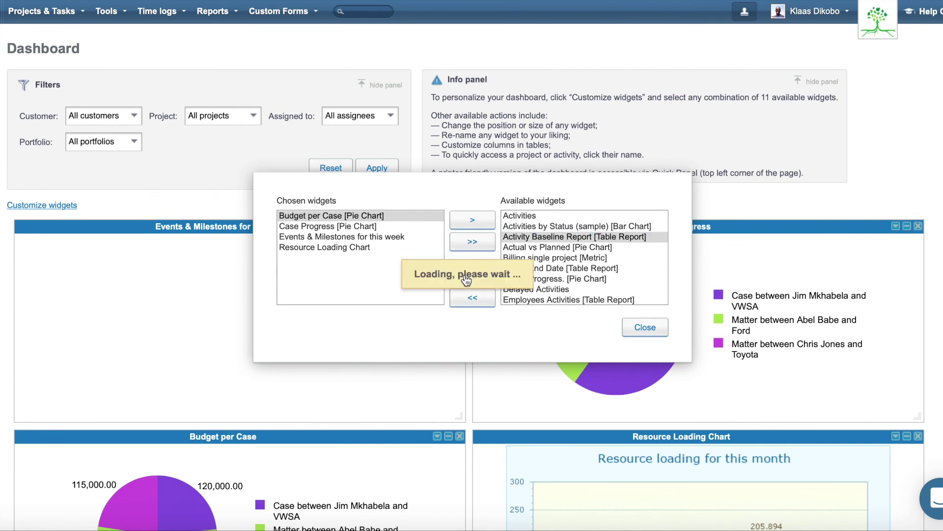
left_click(649, 328)
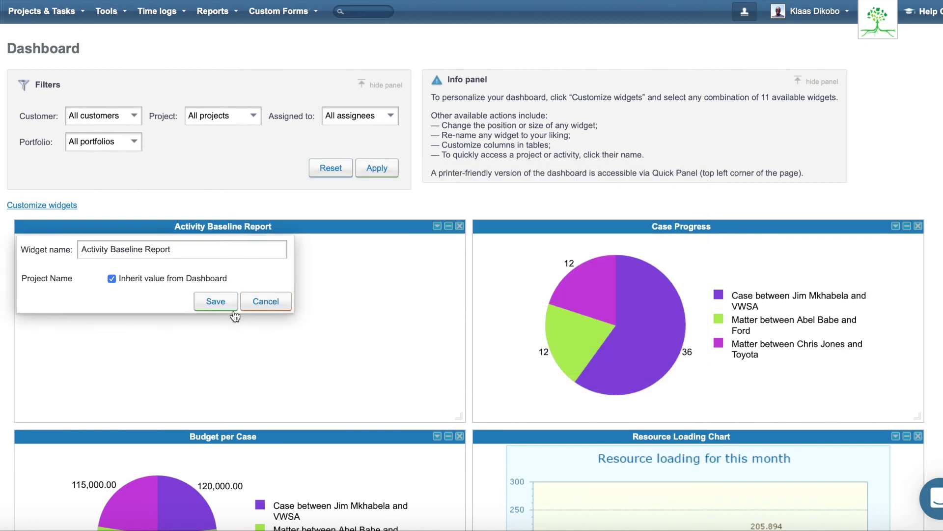
left_click(229, 304)
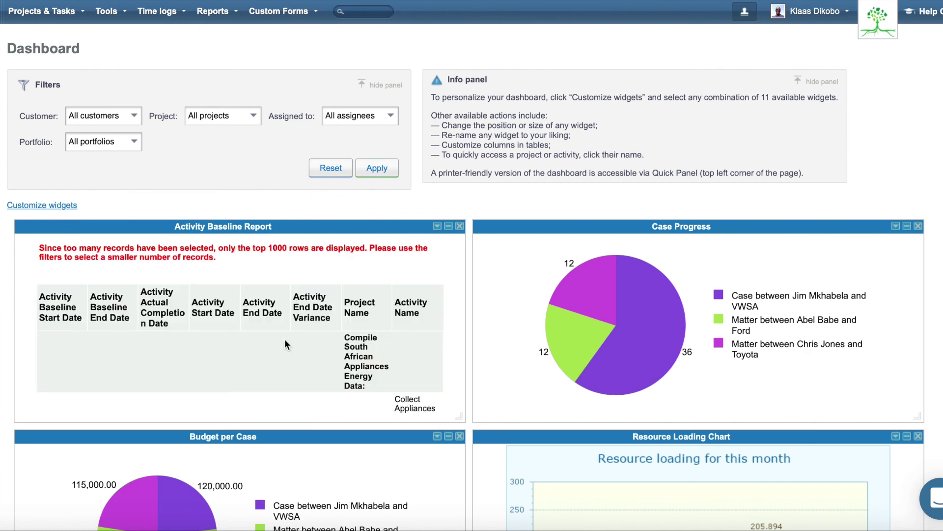
- Examine the projects and activities listed in the dashboard's Activity Baseline Report widget
scroll(273, 331, "down", 6)
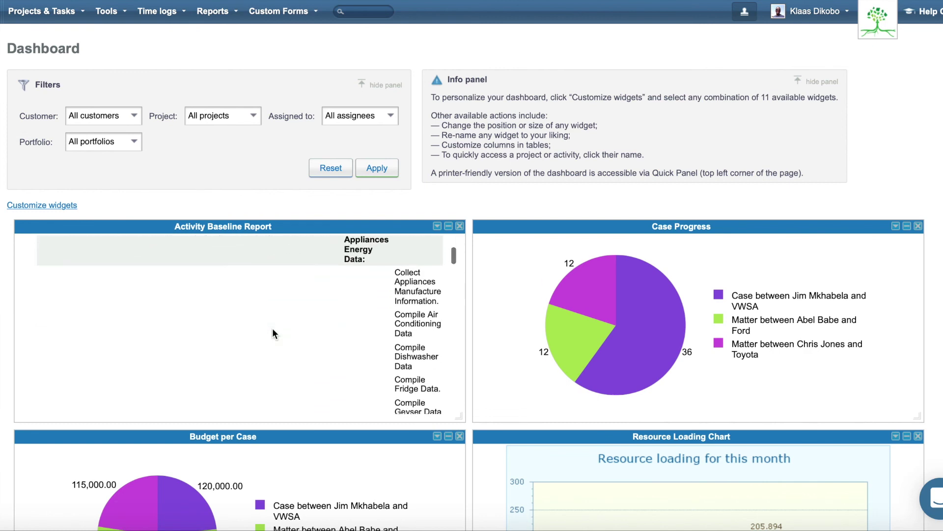
scroll(272, 328, "down", 3)
scroll(272, 328, "down", 2)
scroll(272, 328, "up", 10)
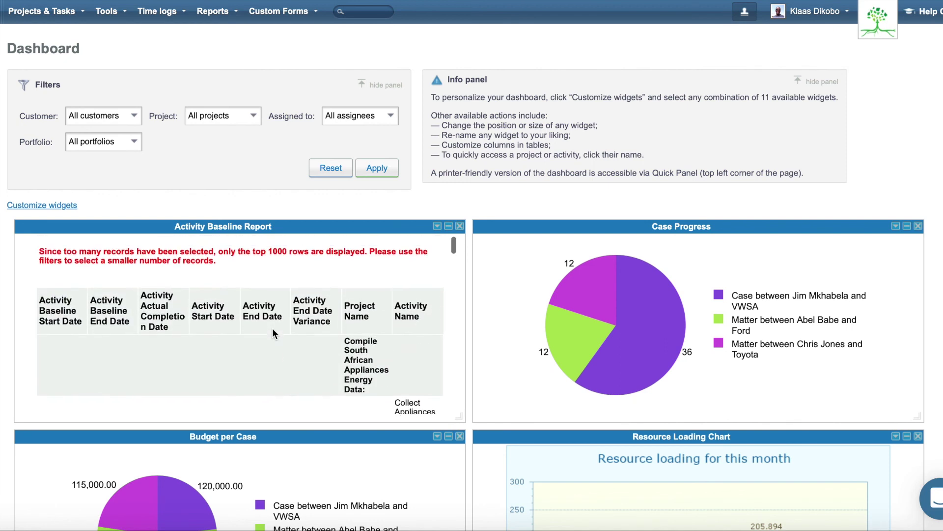
scroll(272, 328, "down", 6)
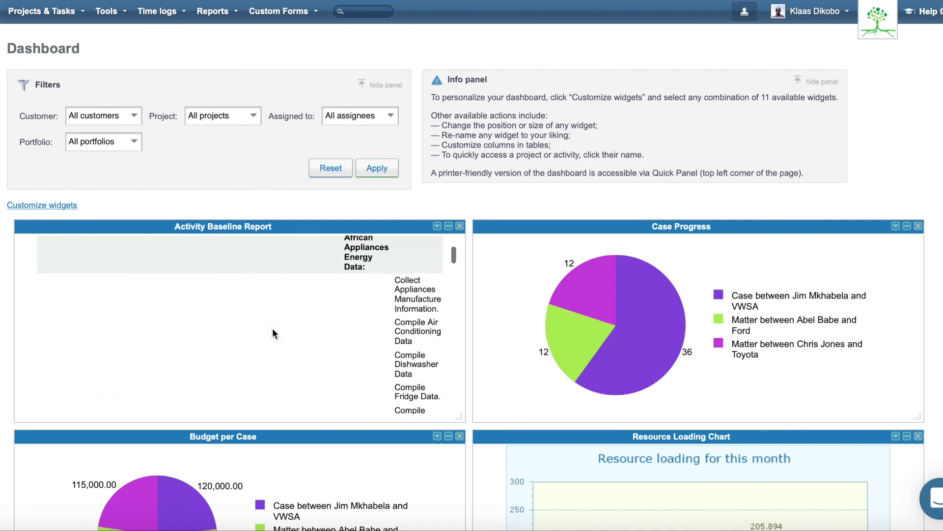
scroll(273, 328, "down", 5)
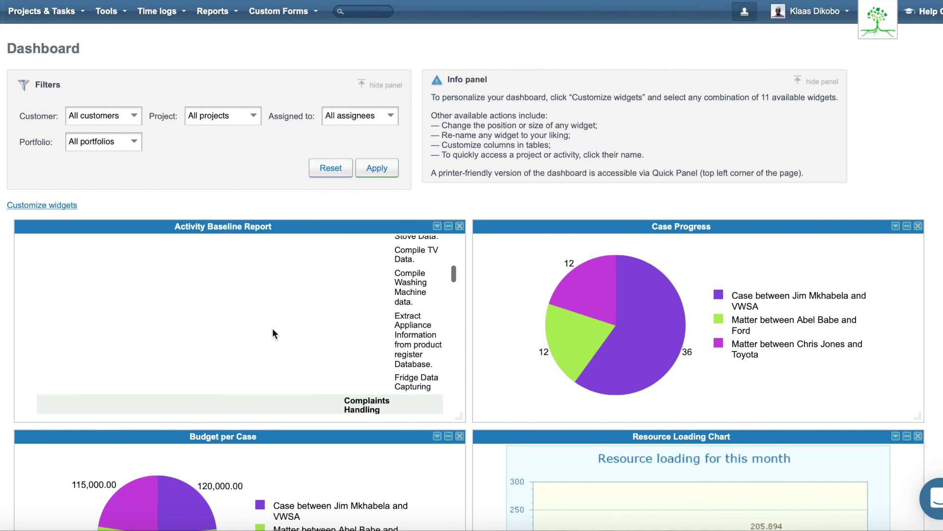
scroll(272, 329, "down", 10)
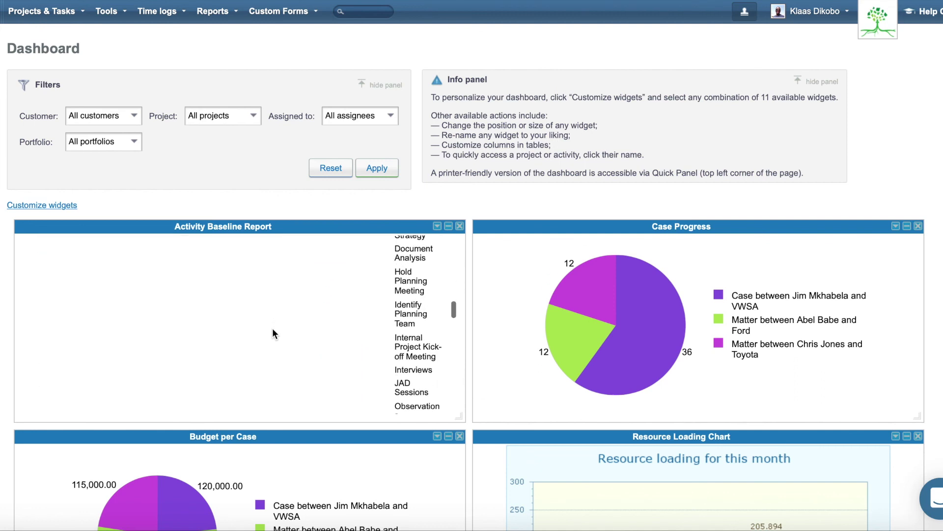
scroll(272, 328, "down", 10)
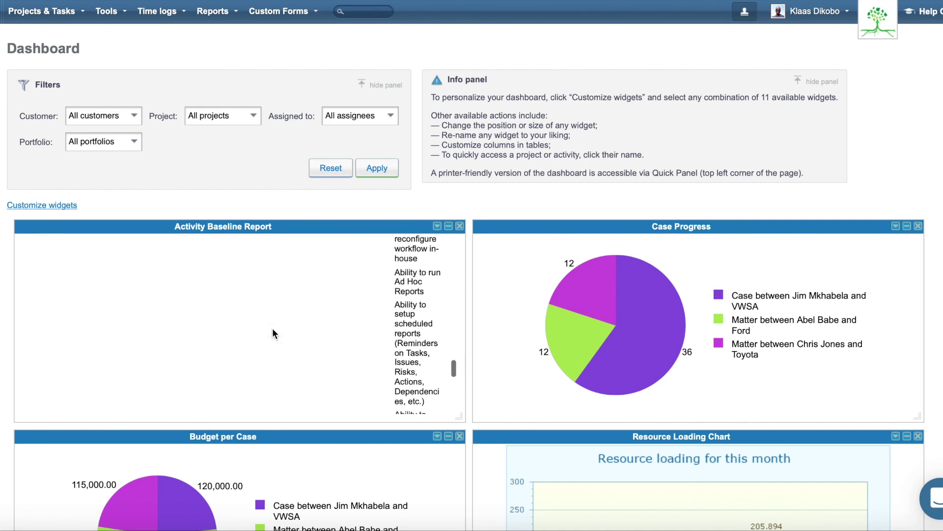
scroll(272, 328, "up", 1)
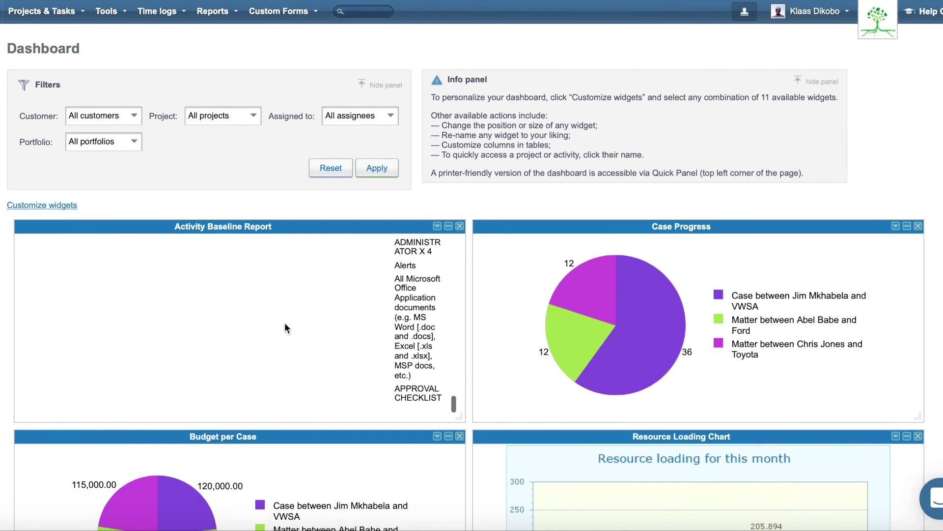